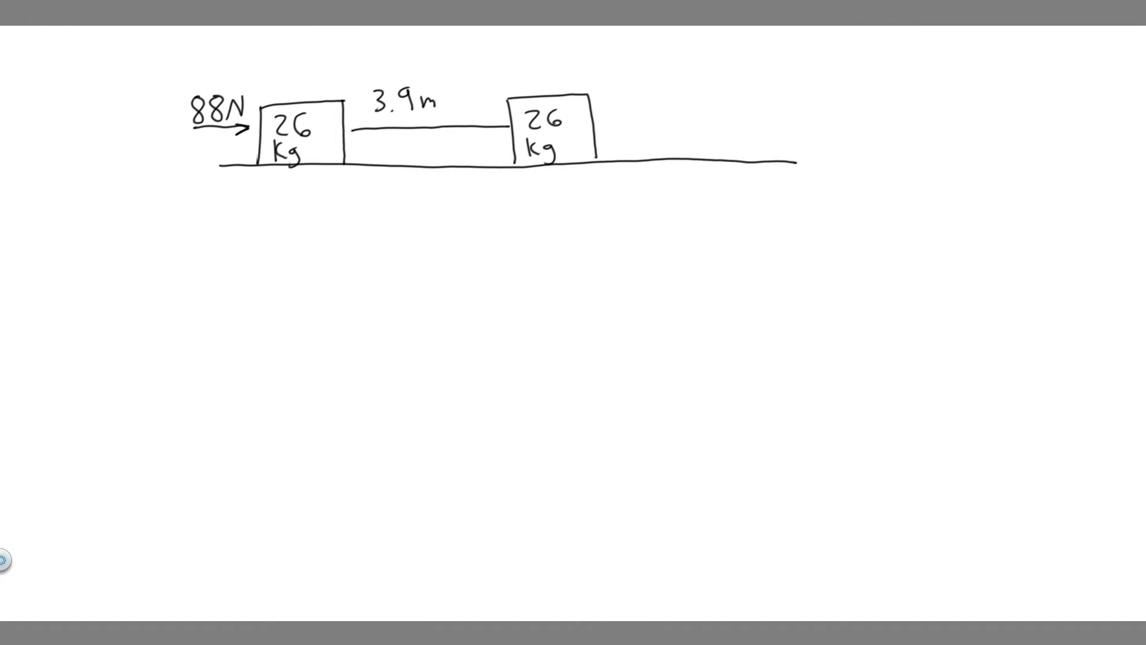
Step: Handwrite F, d cos and (θ) after W = to form W = F·d cos(θ)
left_click_drag(215, 208, 168, 234)
key("ctrl+z")
left_click_drag(320, 202, 380, 223)
mouse_move(390, 215)
left_mouse_down()
mouse_move(401, 228)
mouse_move(434, 224)
left_mouse_up()
left_click_drag(431, 217, 452, 227)
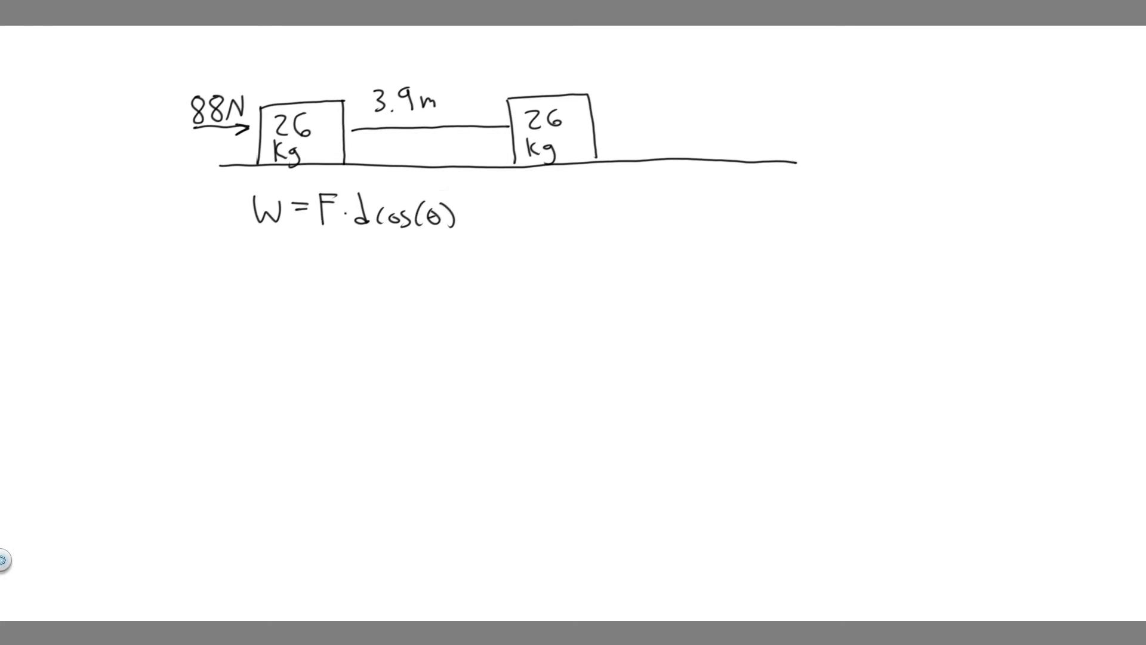
Step: Add temporary emphasis marks on W, F, the 26 kg box, d cos(θ) and θ
mouse_move(270, 188)
left_mouse_down()
mouse_move(350, 241)
mouse_move(285, 267)
mouse_move(255, 197)
left_mouse_up()
mouse_move(333, 124)
left_mouse_down()
mouse_move(364, 126)
mouse_move(361, 98)
left_mouse_up()
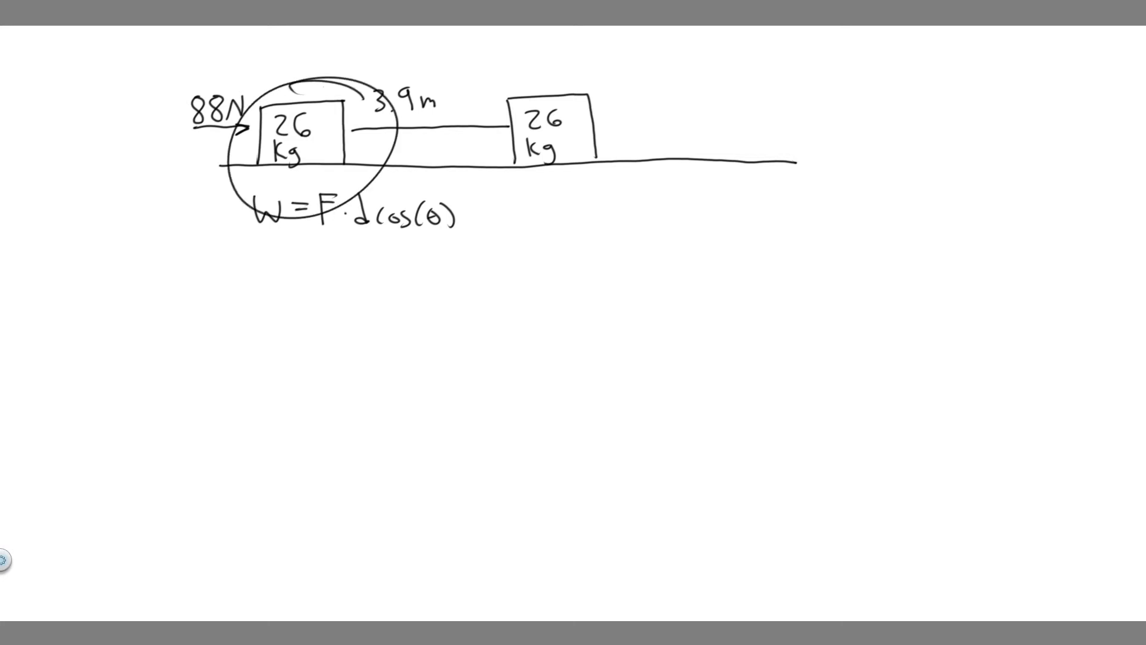
left_click_drag(359, 197, 467, 260)
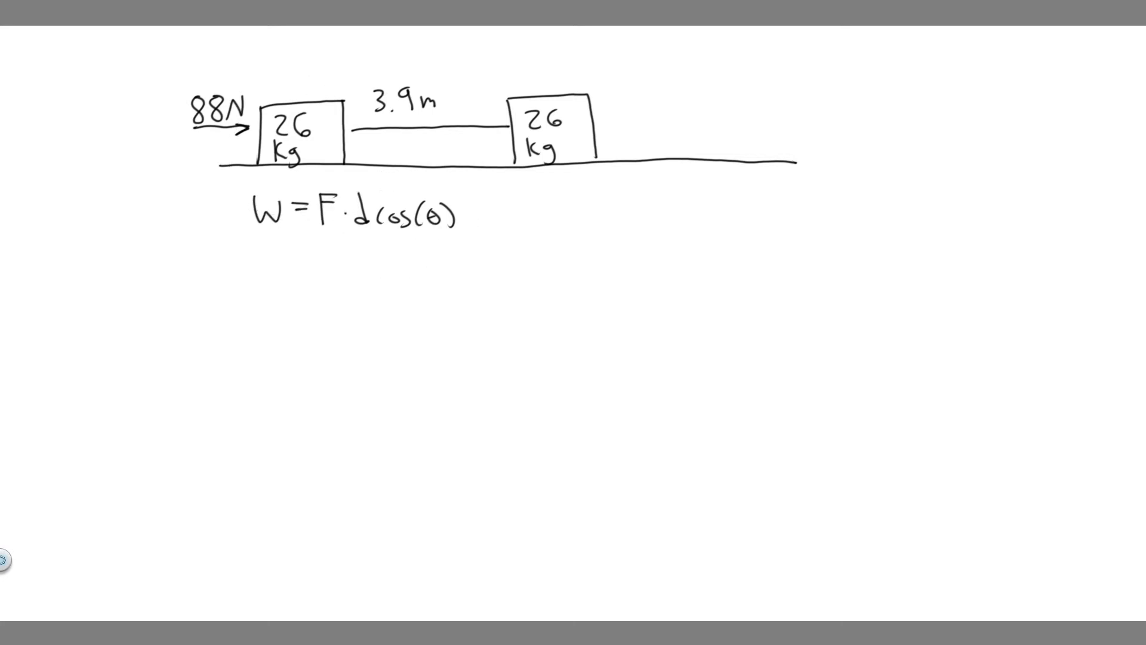
left_click_drag(448, 199, 452, 202)
Step: Start the second line with W = 88, removing a trial linking curve
mouse_move(249, 245)
left_mouse_down()
mouse_move(271, 273)
mouse_move(303, 256)
left_mouse_up()
left_click_drag(288, 262, 297, 262)
left_click_drag(333, 219, 215, 144)
key("ctrl+z")
mouse_move(314, 245)
left_mouse_down()
mouse_move(320, 274)
mouse_move(337, 272)
left_mouse_up()
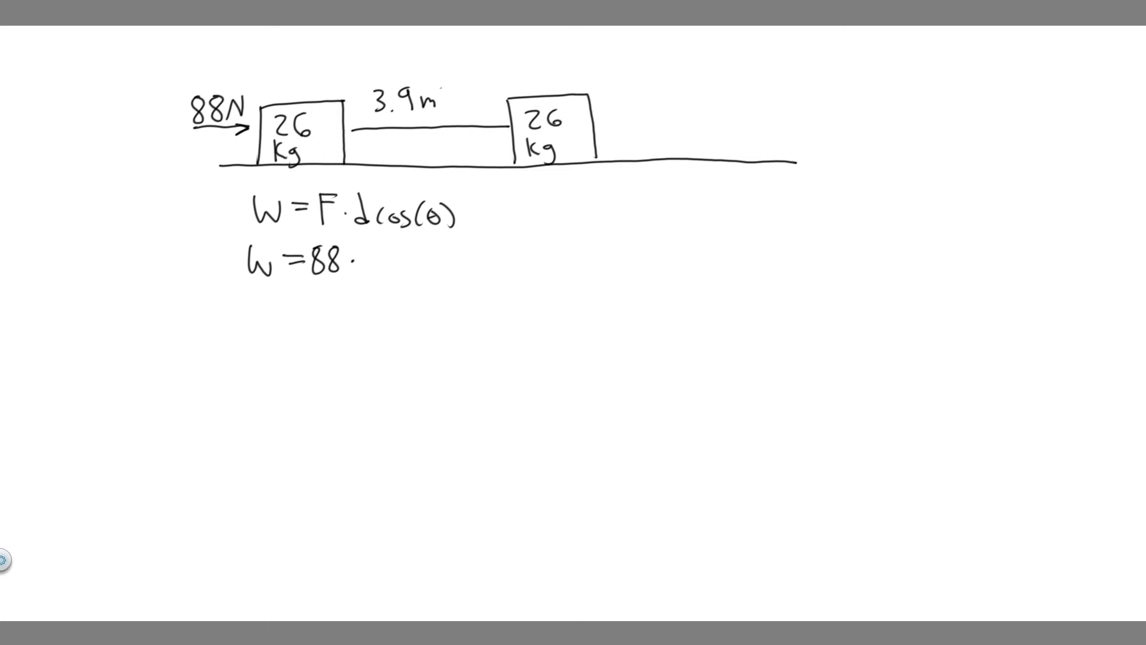
Step: Write 3.9 after 88·, undoing trial circles around 3.9m and d
left_click_drag(394, 77, 444, 79)
key("ctrl+z")
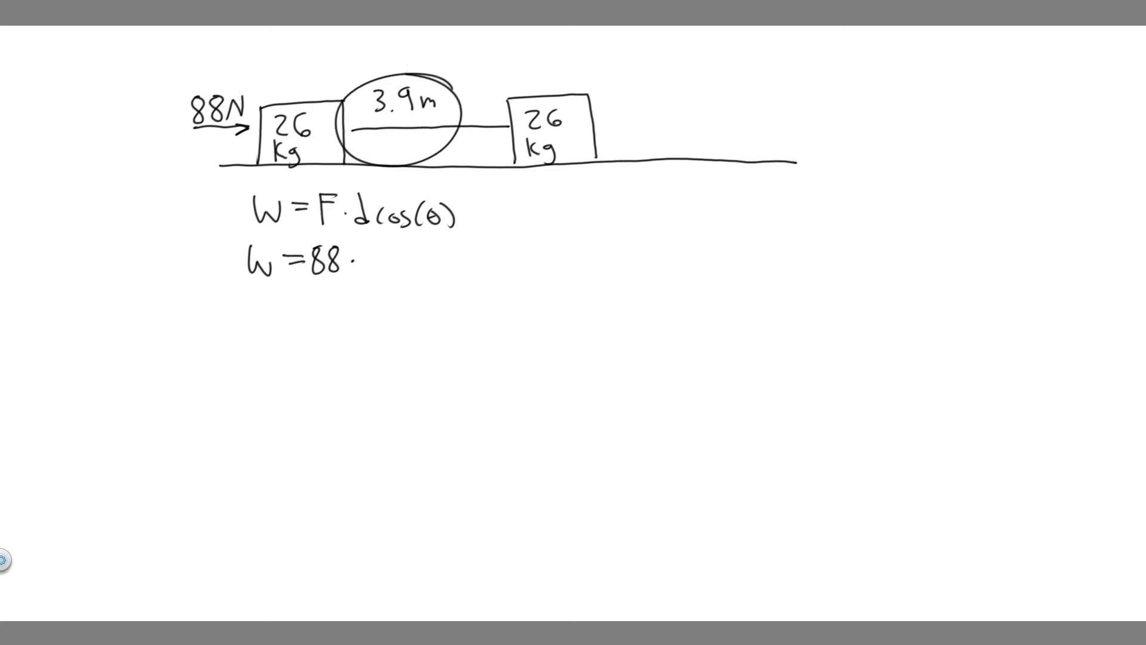
key("ctrl+z")
left_click_drag(358, 192, 362, 195)
key("ctrl+z")
left_click_drag(361, 259, 381, 274)
mouse_move(385, 249)
left_mouse_down()
mouse_move(394, 274)
mouse_move(411, 246)
mouse_move(391, 238)
mouse_move(358, 286)
left_mouse_up()
key("ctrl+z")
key("ctrl+z")
Step: Mark 88 and write cos( after 88·3.9, undoing temporary circles around m and 88N
mouse_move(421, 90)
left_mouse_down()
mouse_move(449, 95)
mouse_move(385, 184)
left_mouse_up()
key("ctrl+z")
key("ctrl+z")
left_click_drag(219, 90, 269, 143)
key("ctrl+z")
mouse_move(339, 235)
left_mouse_down()
mouse_move(350, 238)
mouse_move(354, 286)
left_mouse_up()
key("ctrl+z")
left_click_drag(251, 269, 349, 287)
key("ctrl+z")
key("ctrl+z")
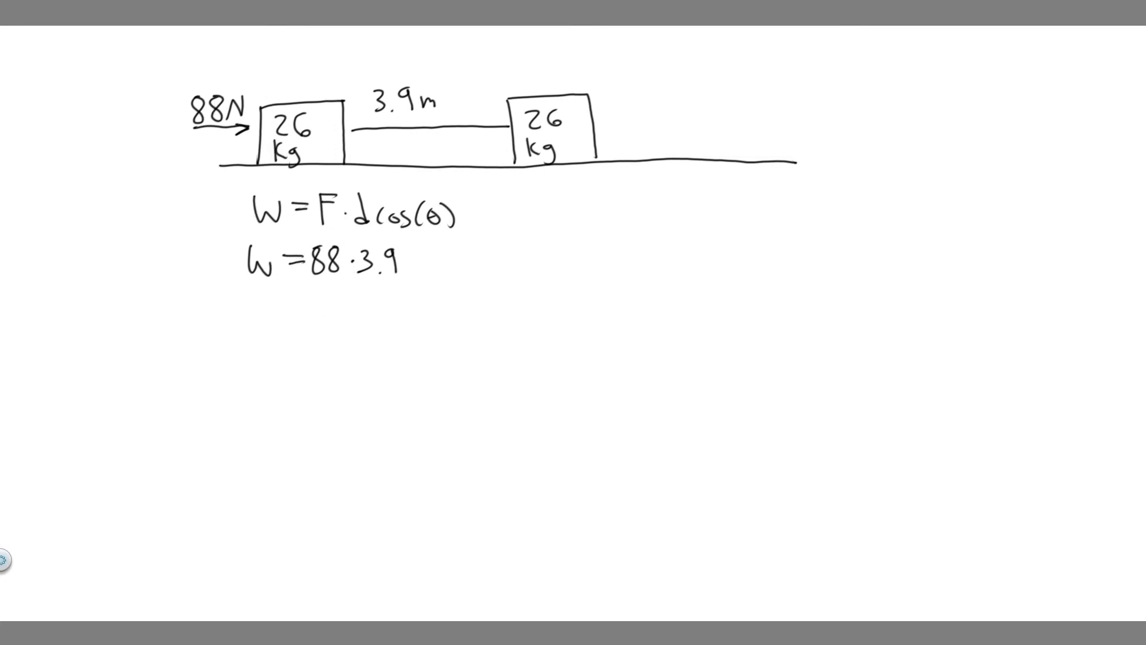
left_click_drag(410, 262, 407, 274)
left_click_drag(422, 263, 435, 273)
left_click_drag(460, 256, 463, 278)
Step: Draw a displacement arrow along the 3.9m line, undoing trial strokes and circles
mouse_move(340, 132)
left_mouse_down()
mouse_move(498, 129)
mouse_move(466, 137)
left_mouse_up()
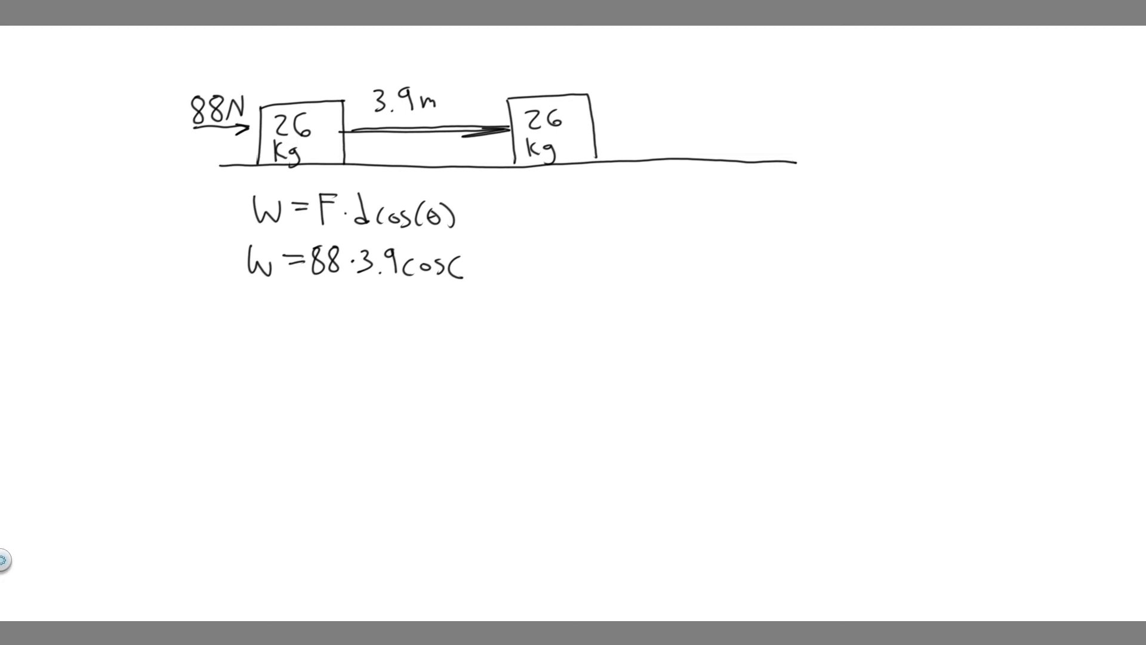
key("ctrl+z")
left_click_drag(225, 131, 268, 132)
left_click_drag(267, 132, 443, 121)
key("ctrl+z")
key("ctrl+z")
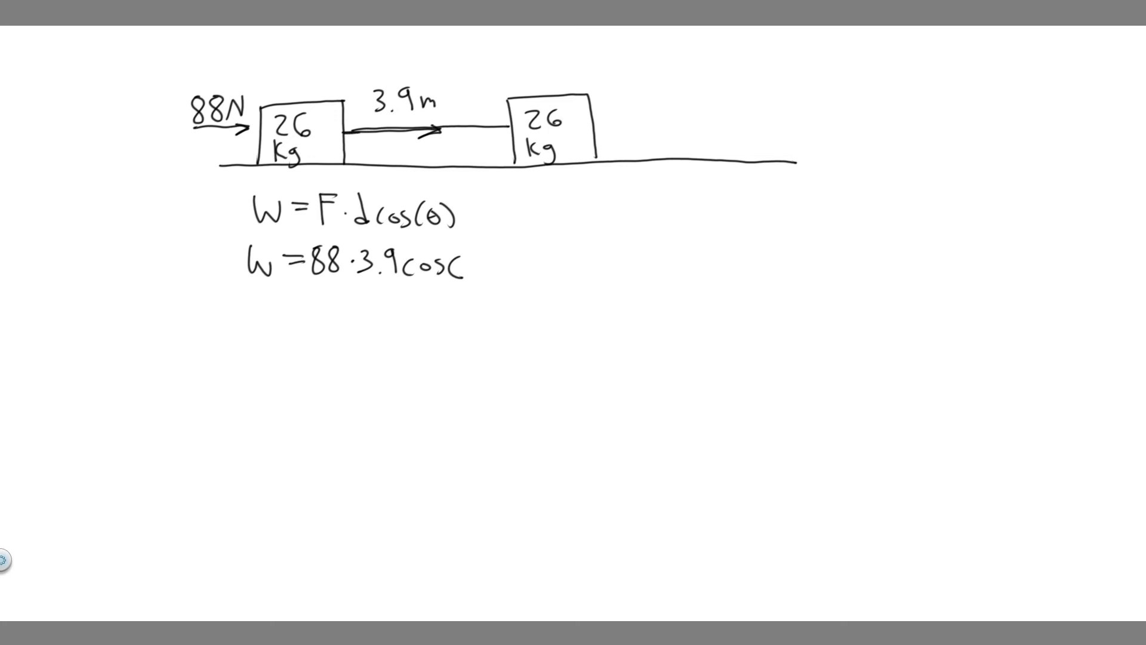
left_click_drag(346, 134, 448, 131)
left_click_drag(394, 103, 399, 106)
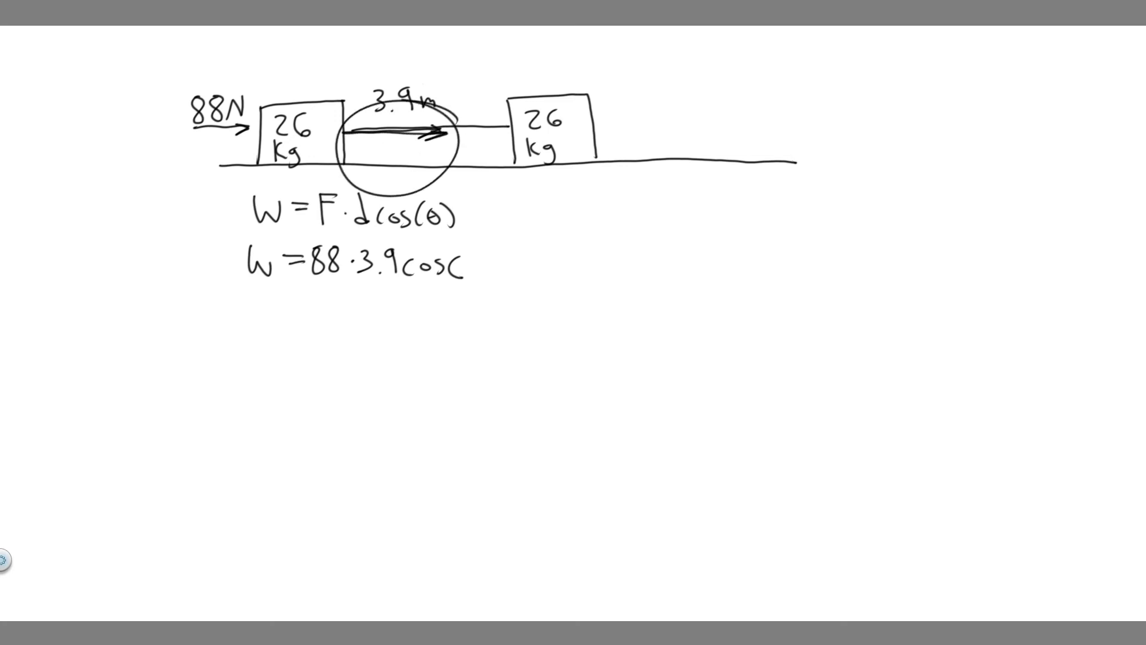
key("ctrl+z")
key("ctrl+z")
key("ctrl+z")
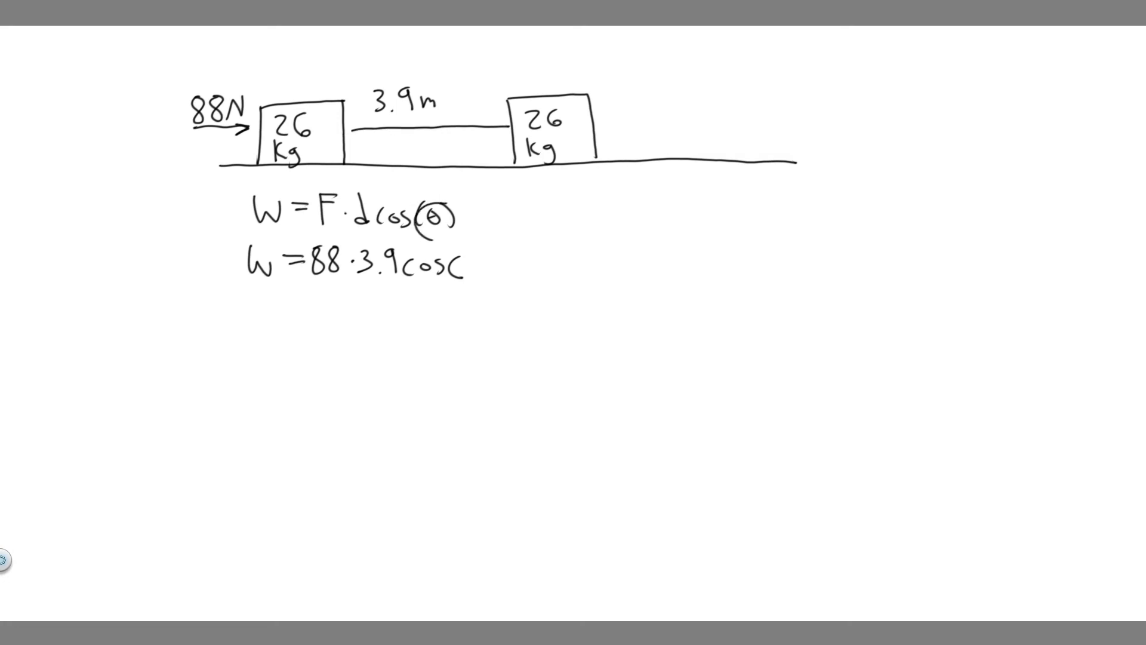
Step: Complete cos(0) and mark a 1 beneath it
mouse_move(466, 262)
left_mouse_down()
mouse_move(490, 280)
mouse_move(506, 255)
left_mouse_up()
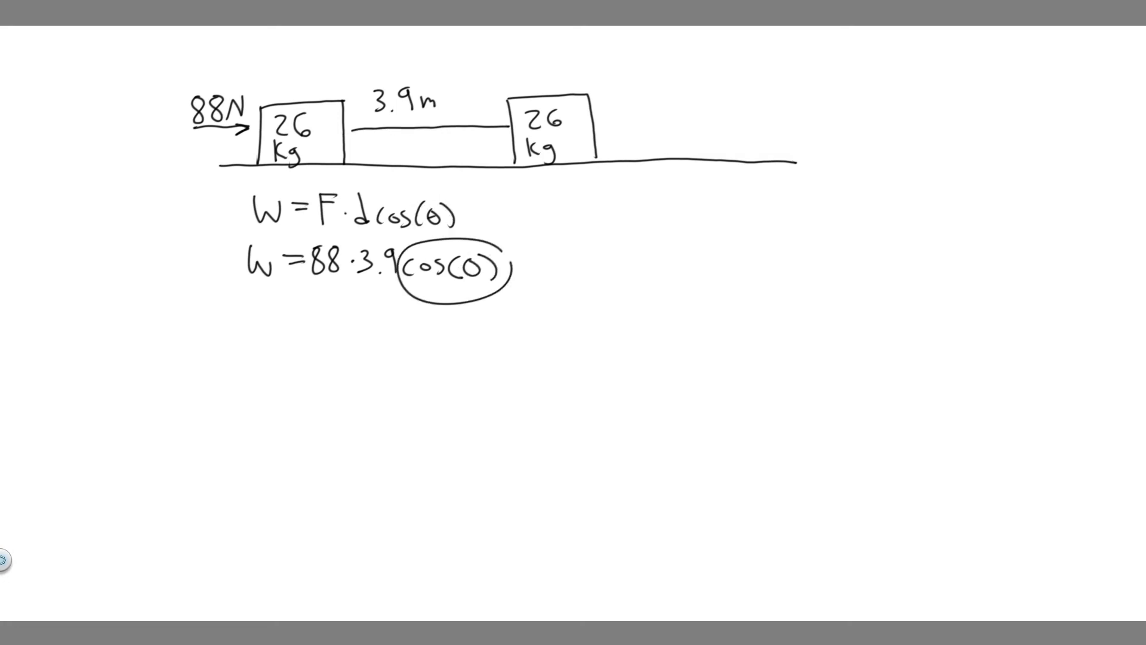
key("ctrl+z")
left_click_drag(436, 293, 438, 317)
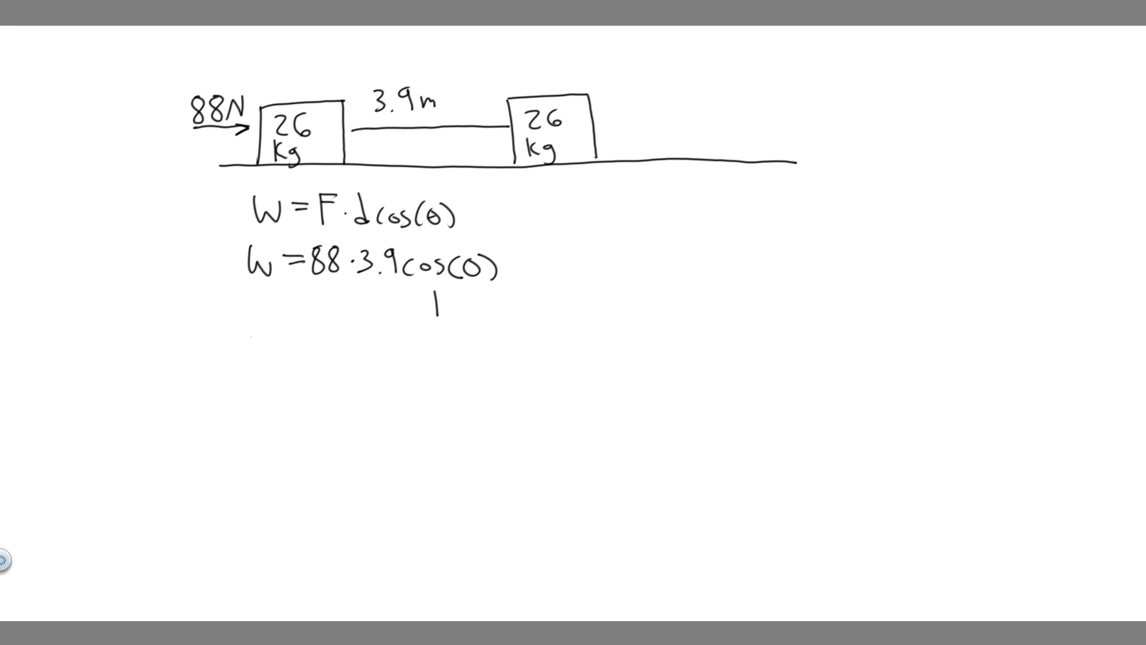
Step: Write the third line W = 88·3.9, removing temporary marks over 88 and cos(0)
mouse_move(251, 336)
left_mouse_down()
mouse_move(274, 363)
mouse_move(297, 345)
left_mouse_up()
left_click_drag(281, 354, 298, 354)
left_click_drag(283, 242, 345, 238)
key("ctrl+z")
mouse_move(310, 338)
left_mouse_down()
mouse_move(311, 366)
mouse_move(365, 345)
mouse_move(362, 364)
mouse_move(381, 363)
left_mouse_up()
left_click_drag(400, 338, 405, 365)
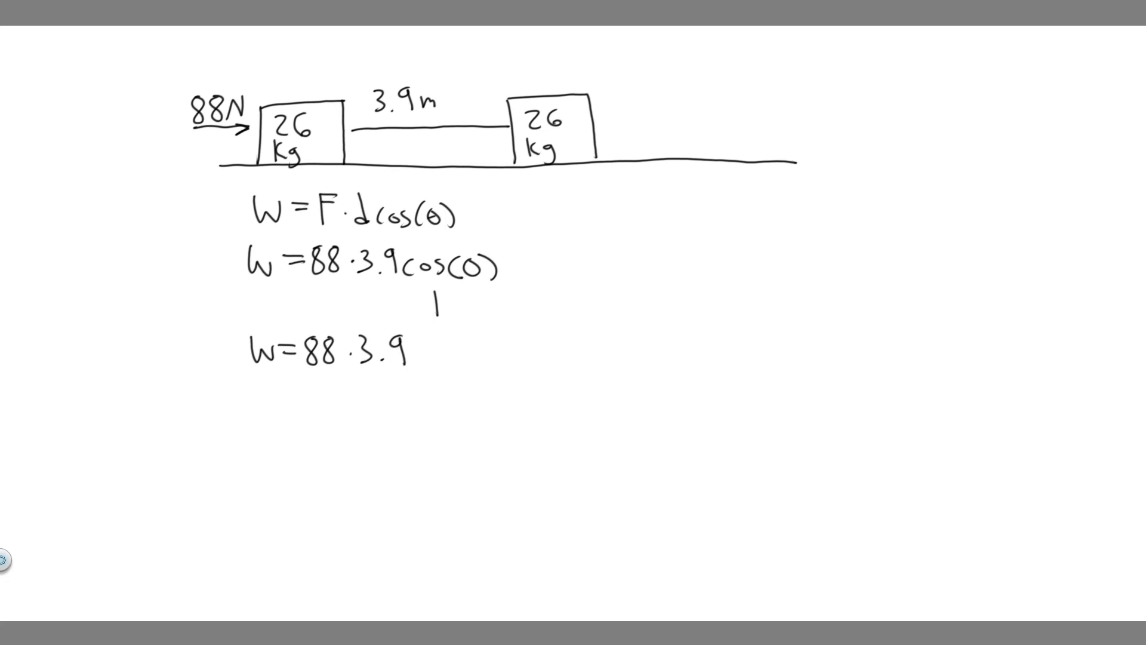
mouse_move(394, 268)
left_mouse_down()
mouse_move(498, 241)
mouse_move(481, 262)
left_mouse_up()
key("ctrl+z")
key("ctrl+z")
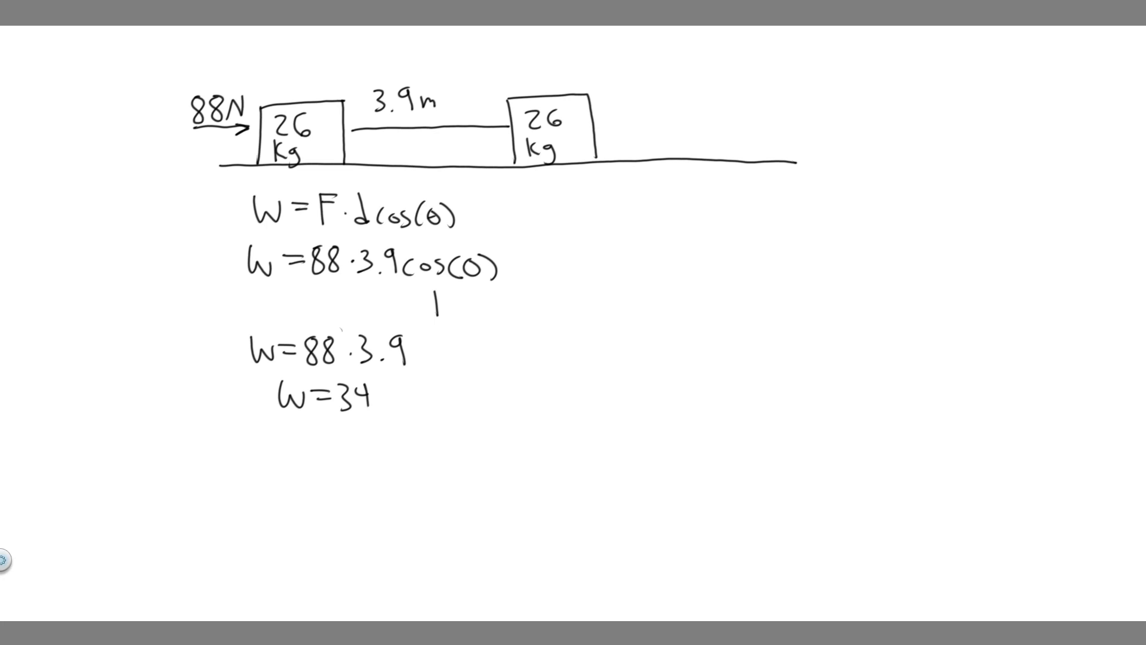
Step: Write W = 343.2 J on a new line and box the answer
left_click_drag(407, 380, 420, 406)
mouse_move(377, 376)
left_mouse_down()
mouse_move(430, 412)
mouse_move(453, 381)
mouse_move(435, 409)
left_mouse_up()
key("ctrl+z")
mouse_move(265, 370)
left_mouse_down()
mouse_move(482, 430)
mouse_move(297, 364)
left_mouse_up()
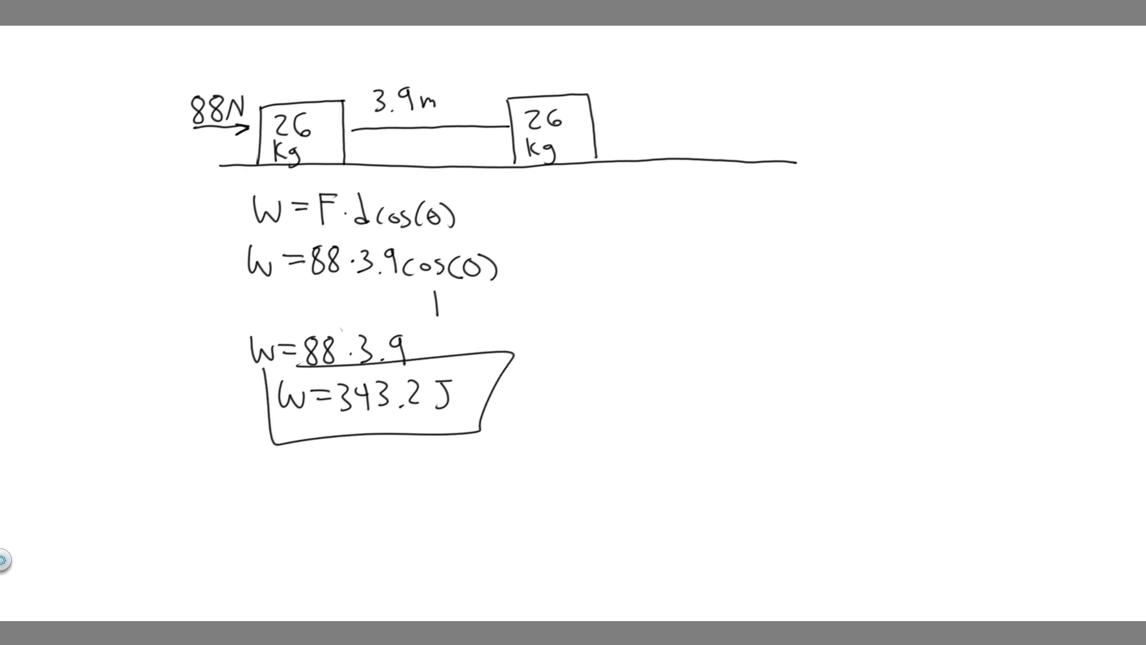
mouse_move(422, 341)
left_mouse_down()
mouse_move(268, 403)
mouse_move(484, 358)
left_mouse_up()
key("ctrl+z")
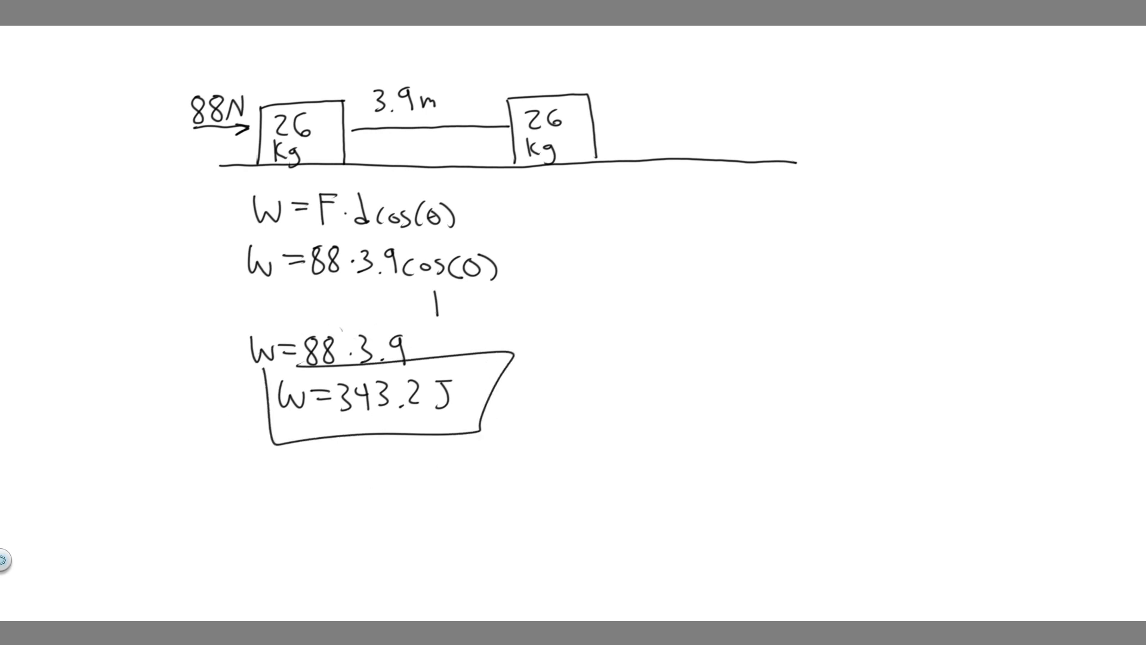